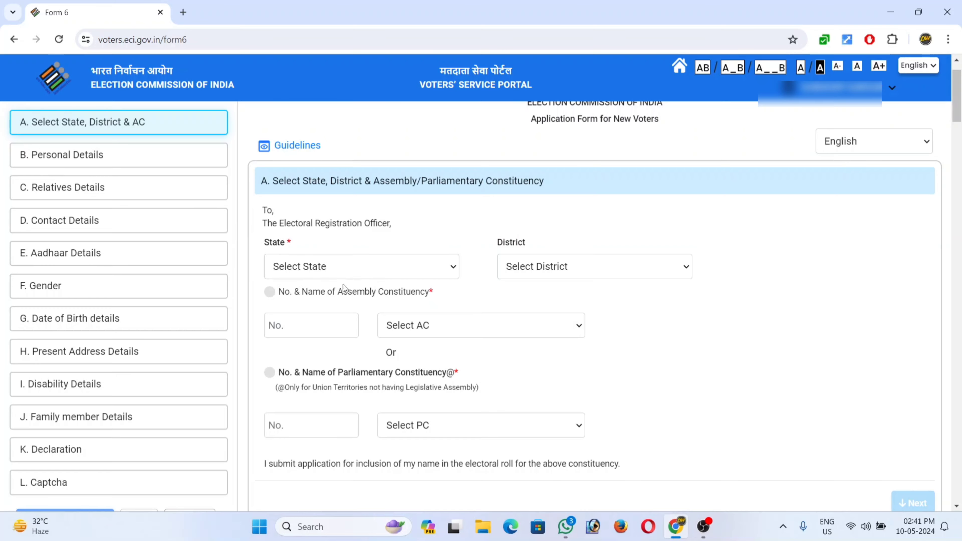
Choose West Bengal as the state and start entering the assembly constituency.
click(299, 266)
key(w)
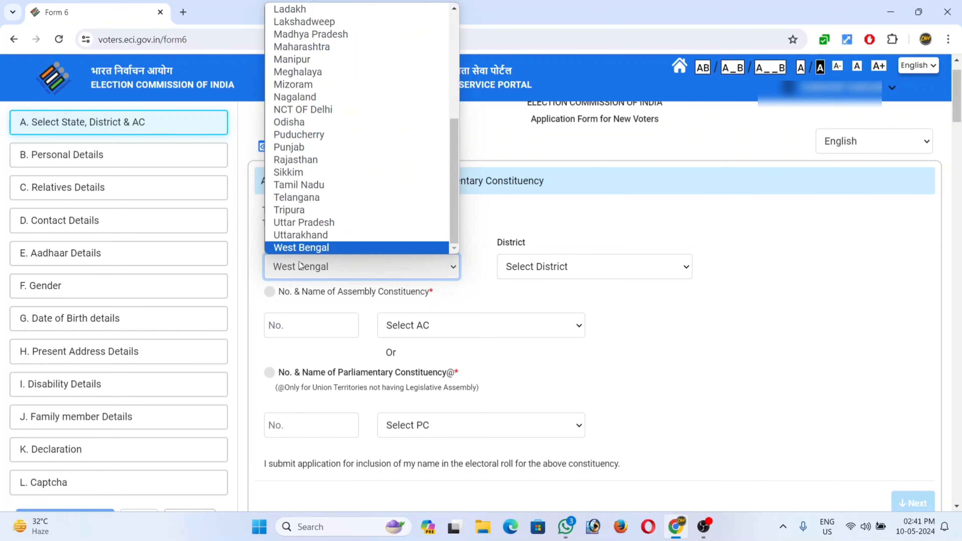
key(Return)
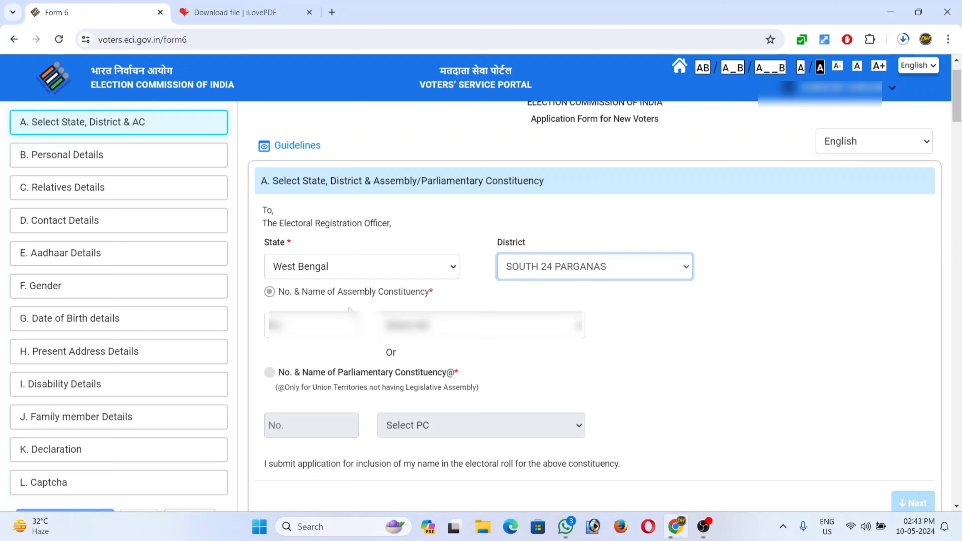
click(310, 319)
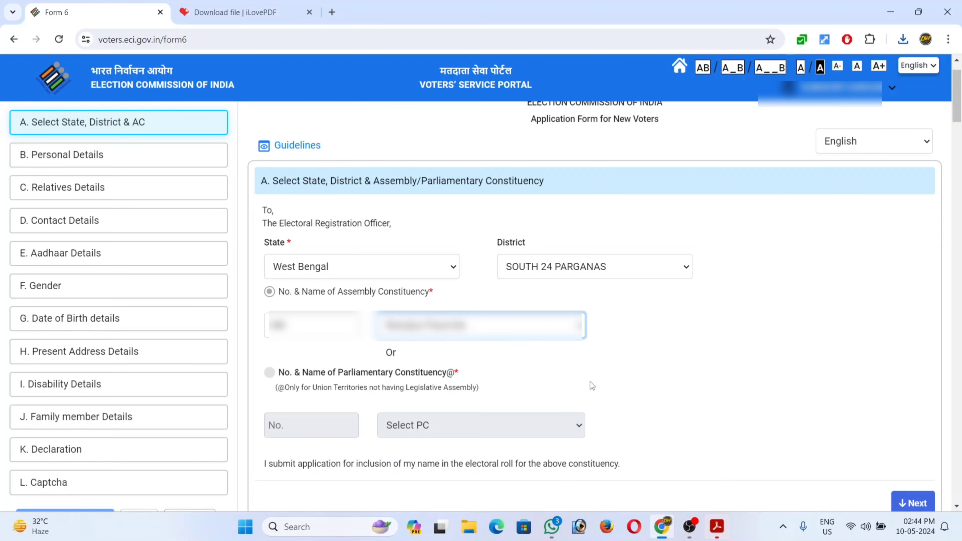
Complete Personal Details with the photo confirmed, name Father as the relative, and continue.
click(907, 501)
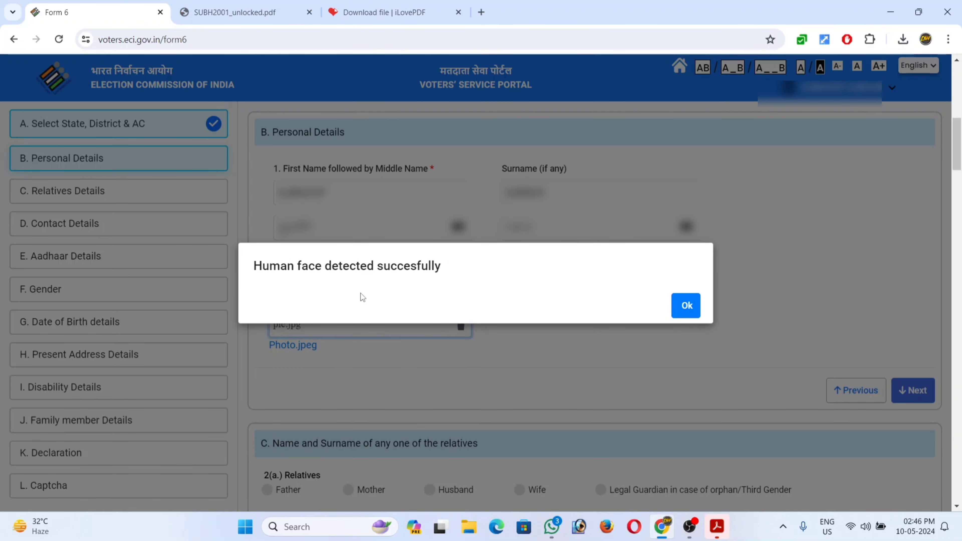
click(685, 305)
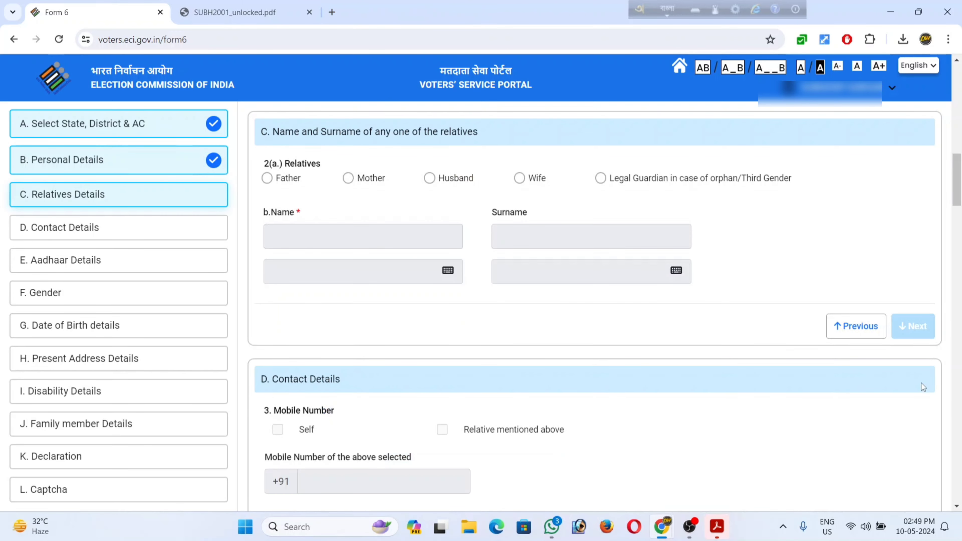
click(267, 178)
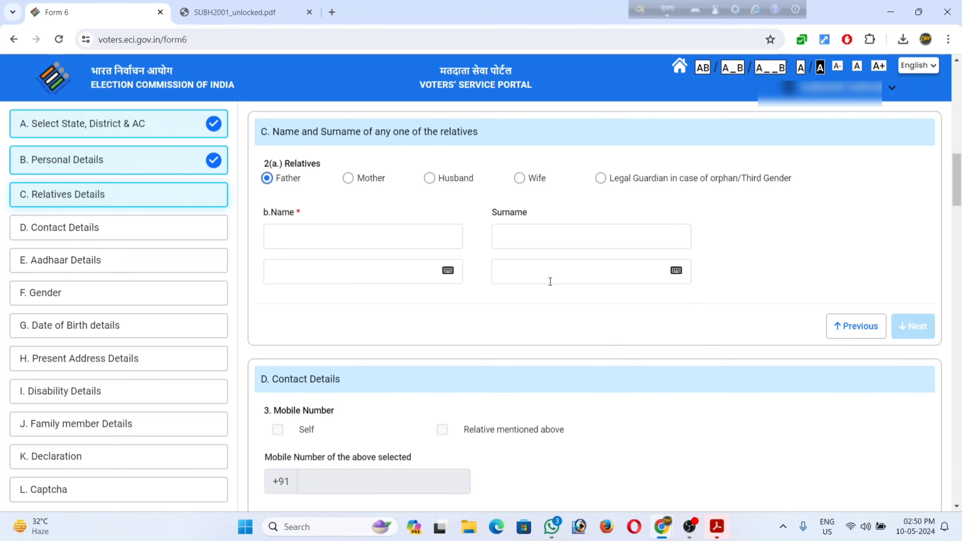
click(916, 328)
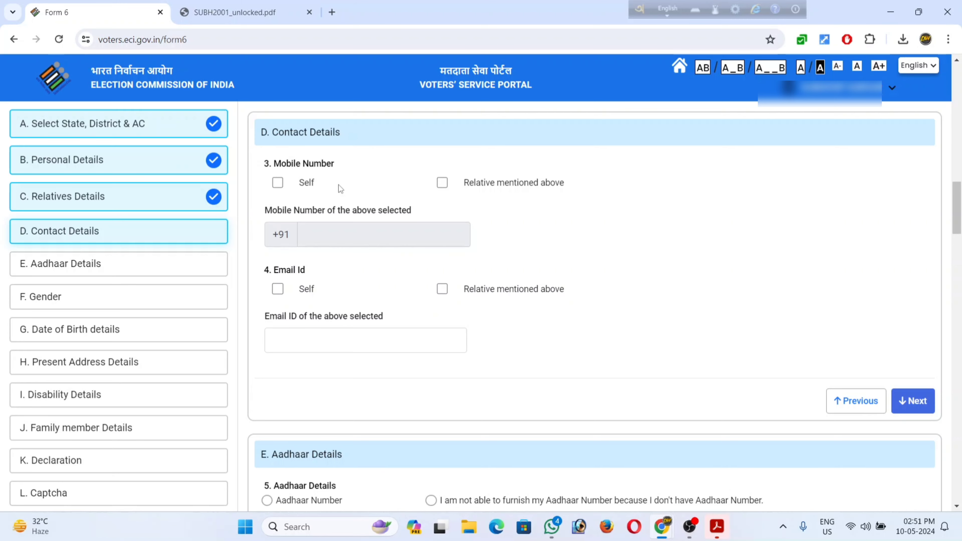
Enter the applicant's own mobile number under Self and finish Contact Details.
click(277, 183)
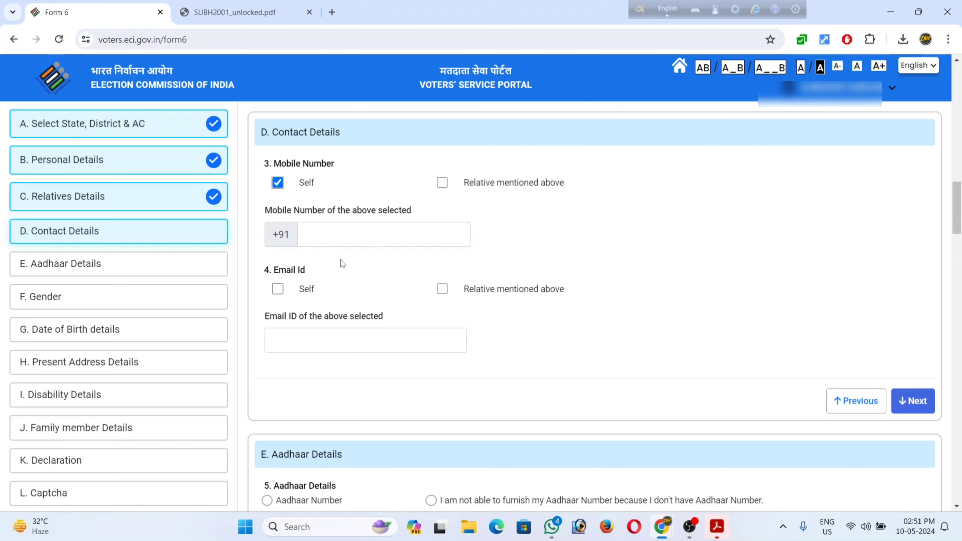
click(338, 242)
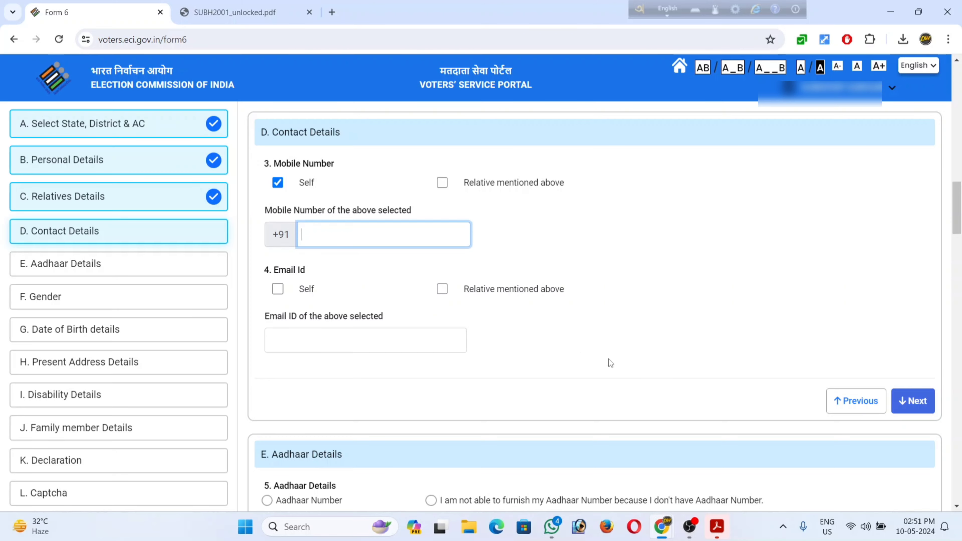
click(916, 403)
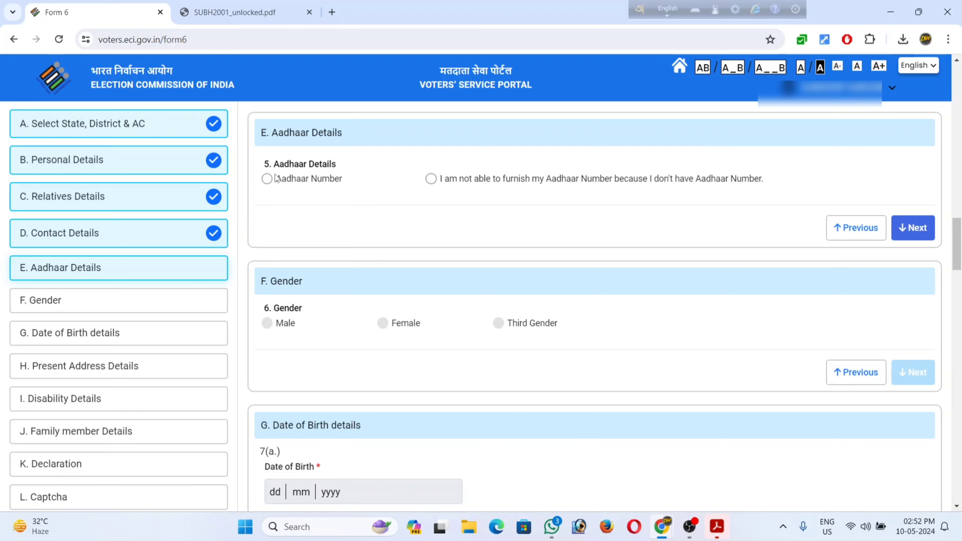
Provide the Aadhaar number, set gender to Male, and continue to Date of Birth.
click(268, 179)
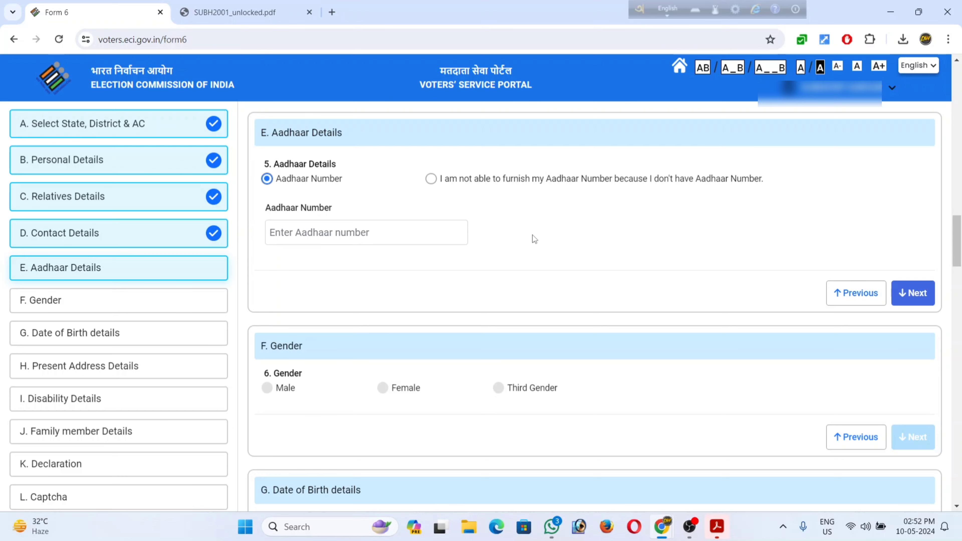
click(926, 294)
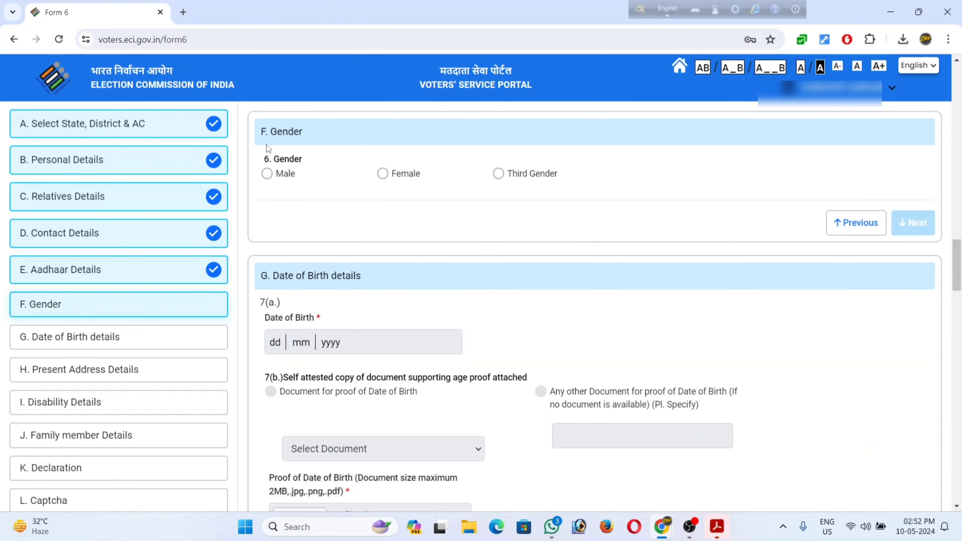
click(268, 173)
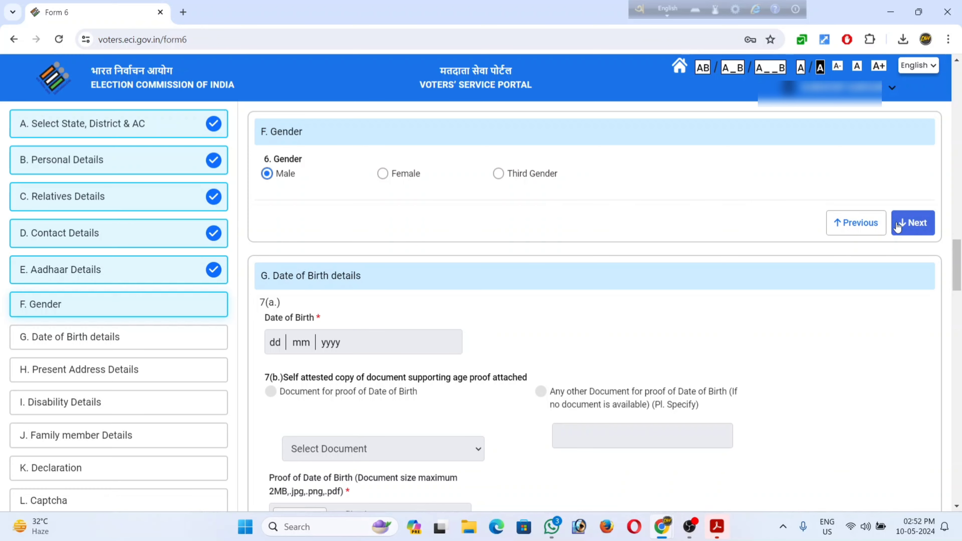
click(897, 226)
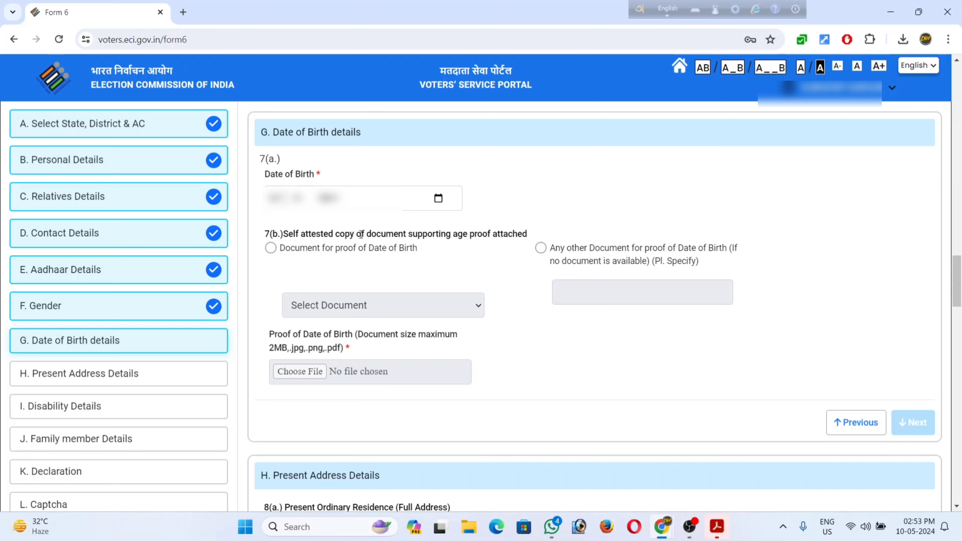
Attach pan.jpg as the Pan Card date-of-birth proof and continue to Present Address.
click(270, 248)
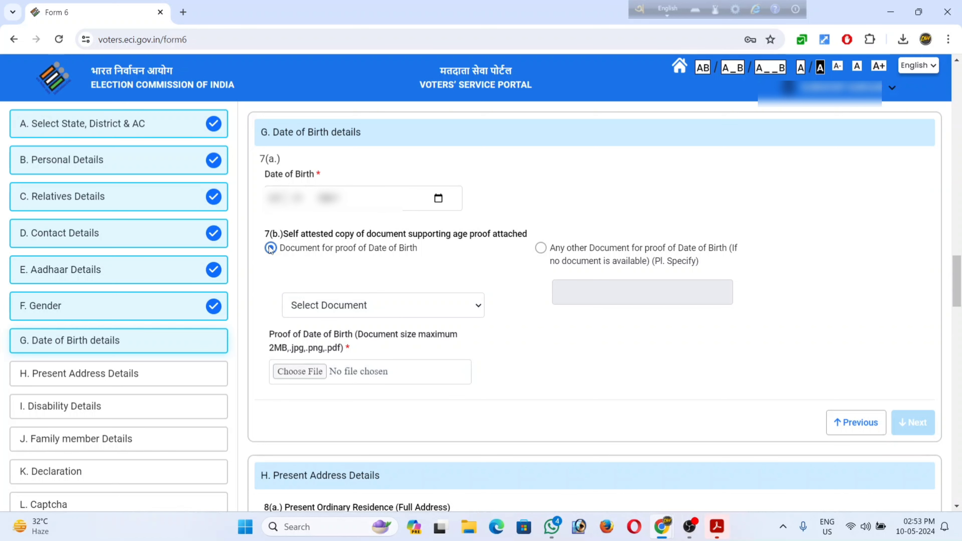
click(396, 306)
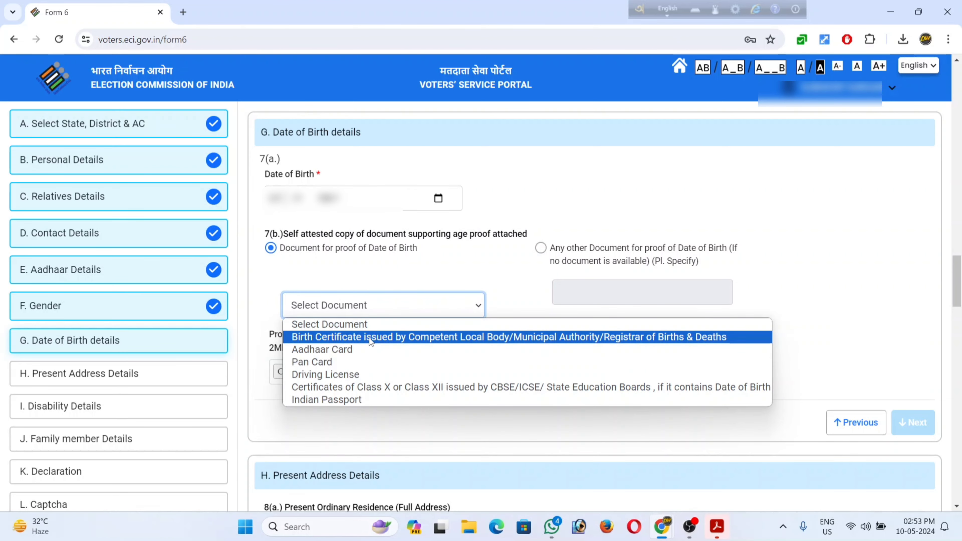
click(356, 348)
click(379, 306)
click(349, 363)
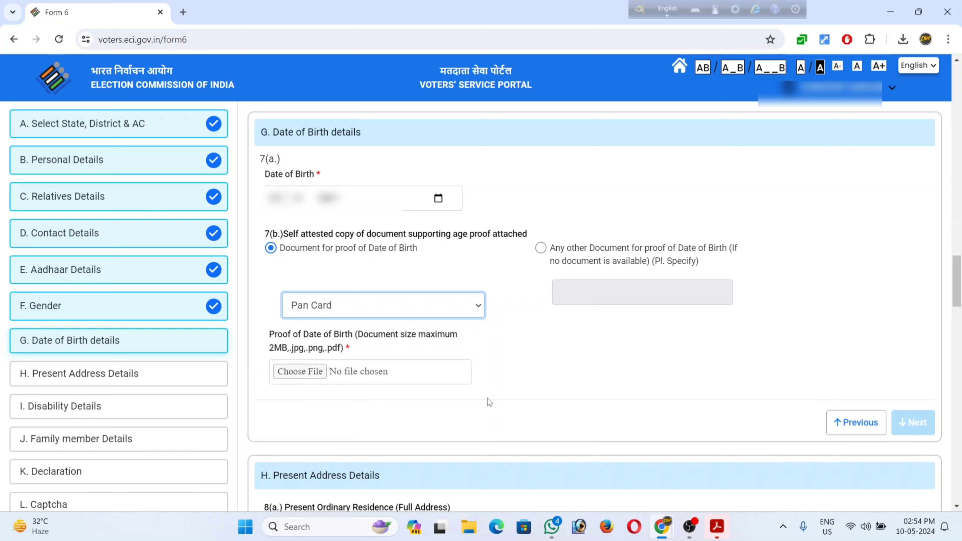
click(322, 389)
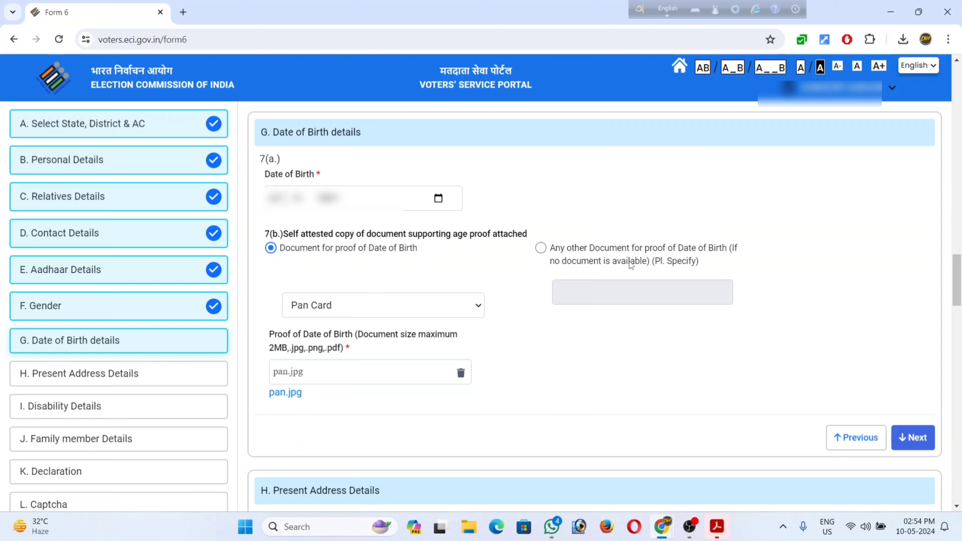
click(389, 307)
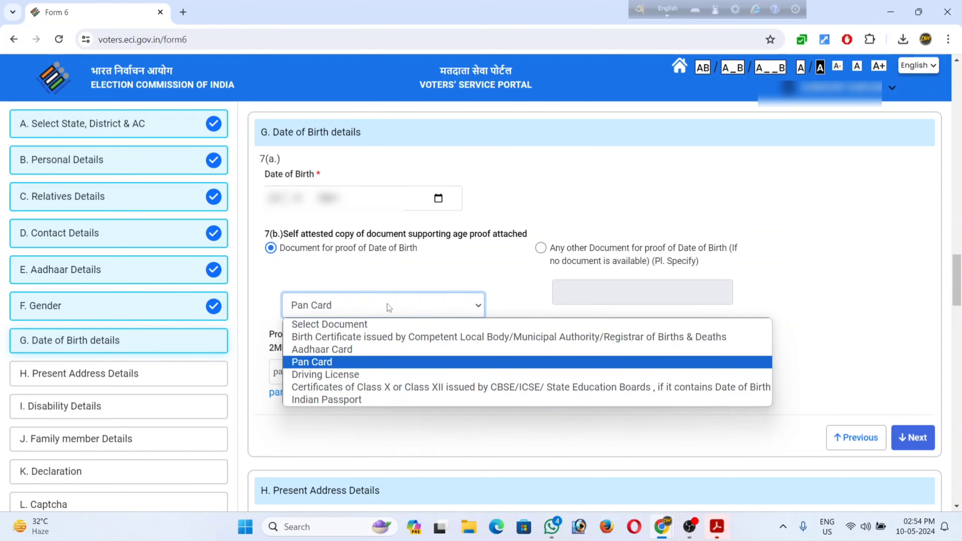
click(539, 249)
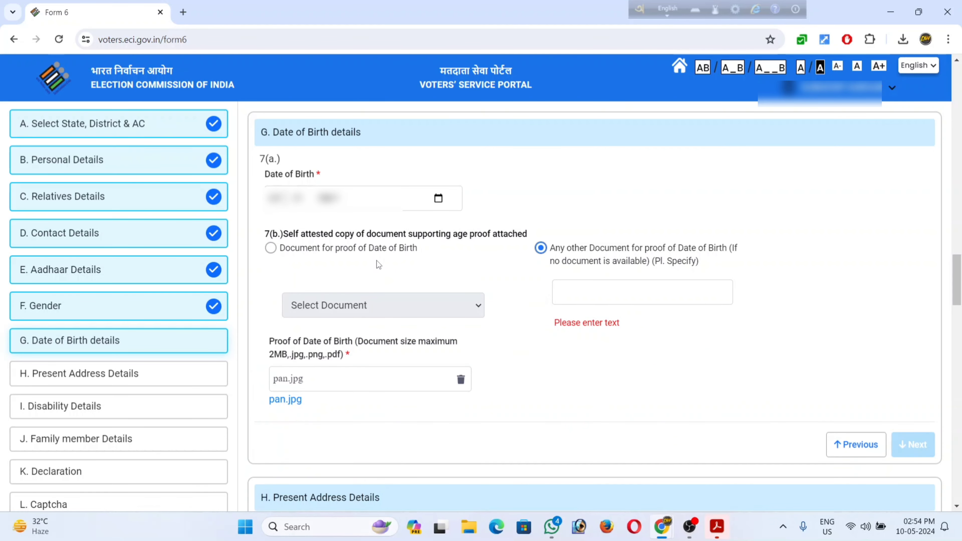
click(274, 250)
click(911, 438)
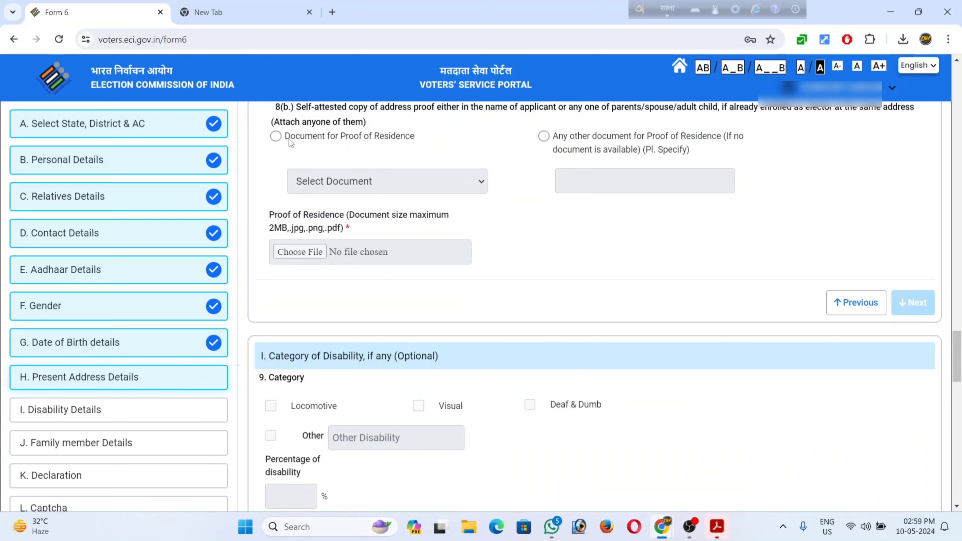
Choose Aadhaar Card as the proof-of-residence document and continue to Disability Details.
click(276, 137)
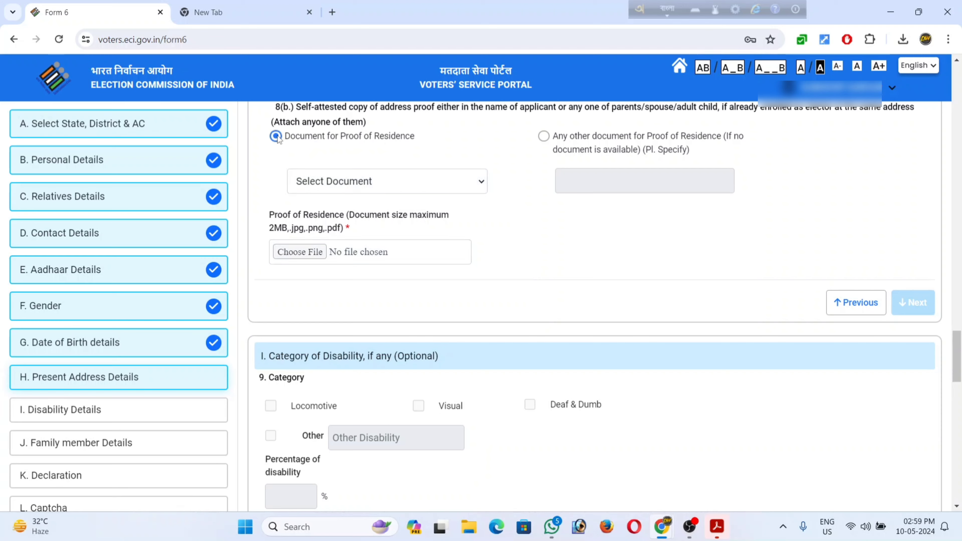
click(321, 188)
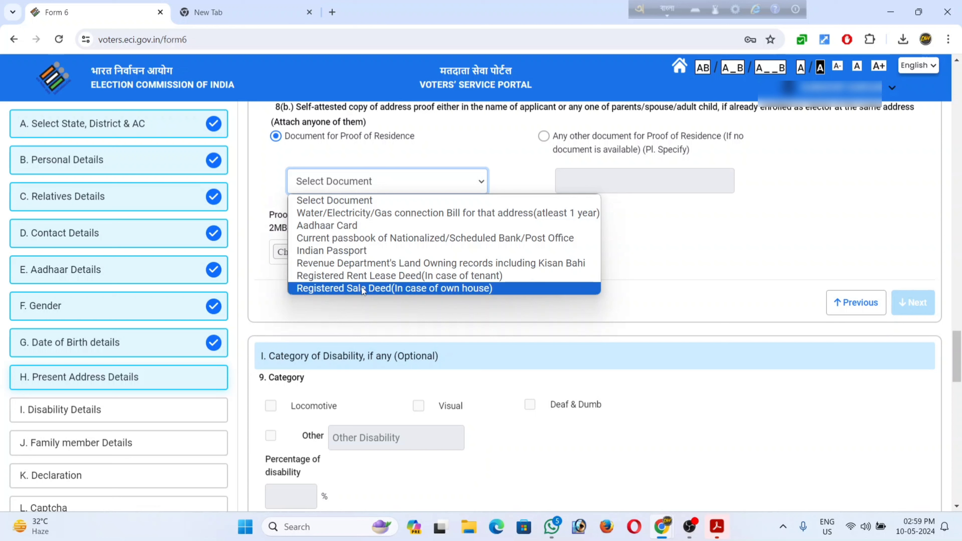
click(354, 227)
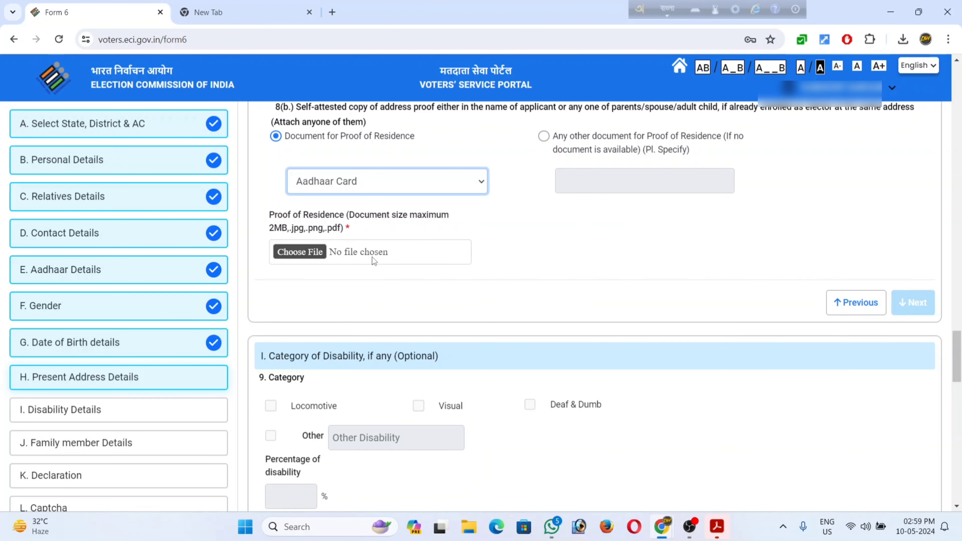
click(912, 303)
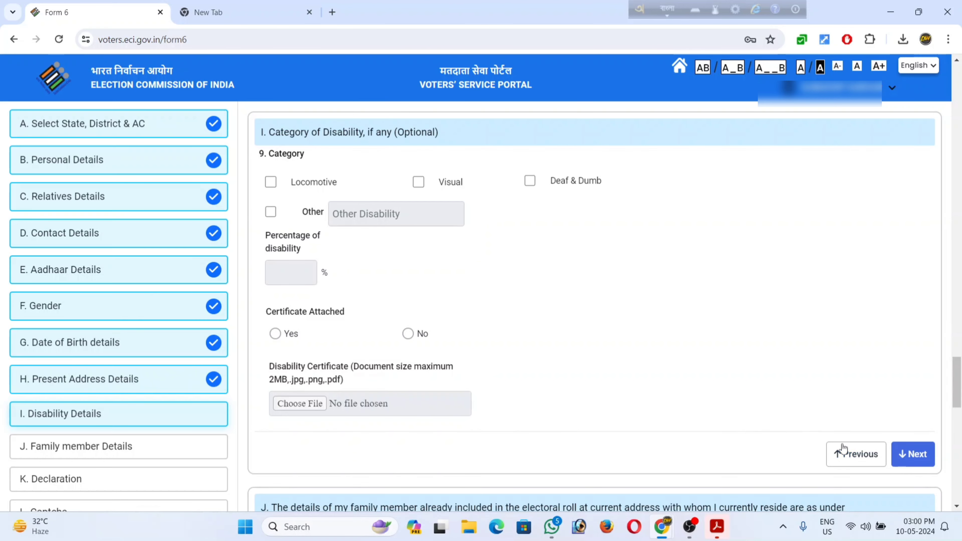
Skip disability details, set the family member's relationship to Father, and continue.
click(912, 453)
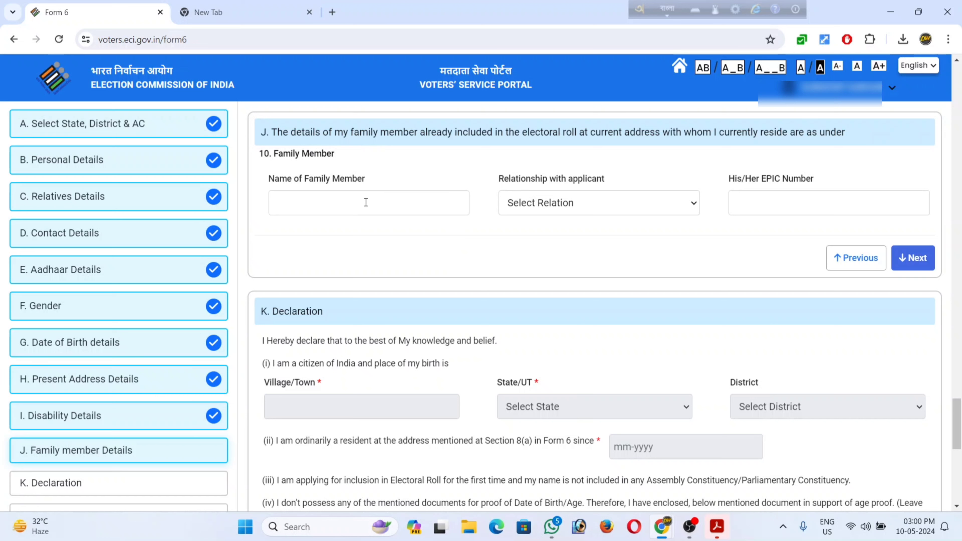
click(563, 207)
click(545, 234)
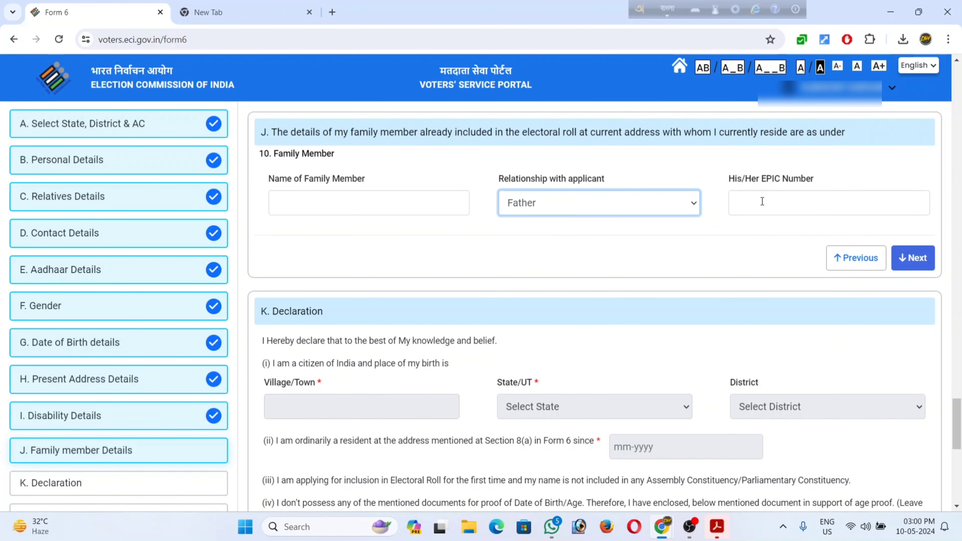
click(912, 258)
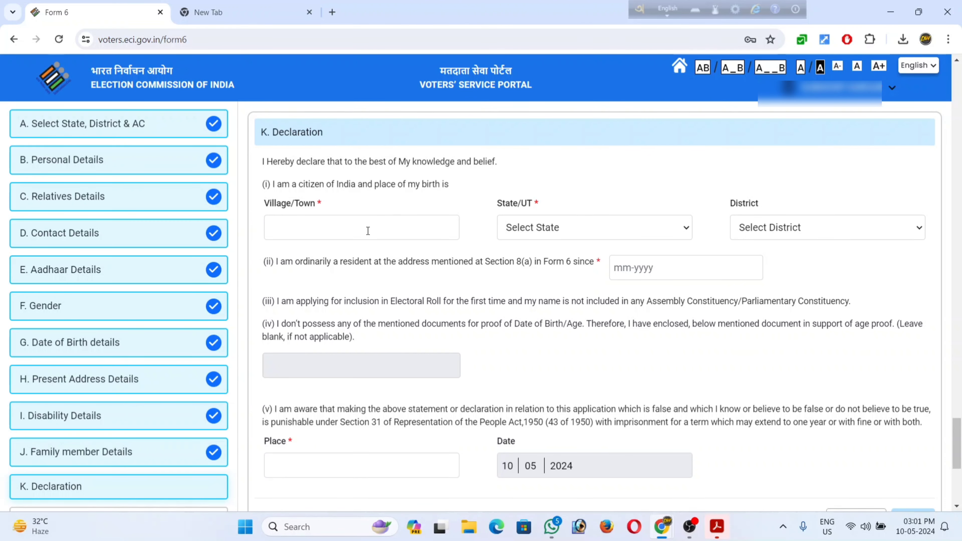
Set the birthplace state to West Bengal and the district to SOUTH 24 PARGANAS.
click(540, 224)
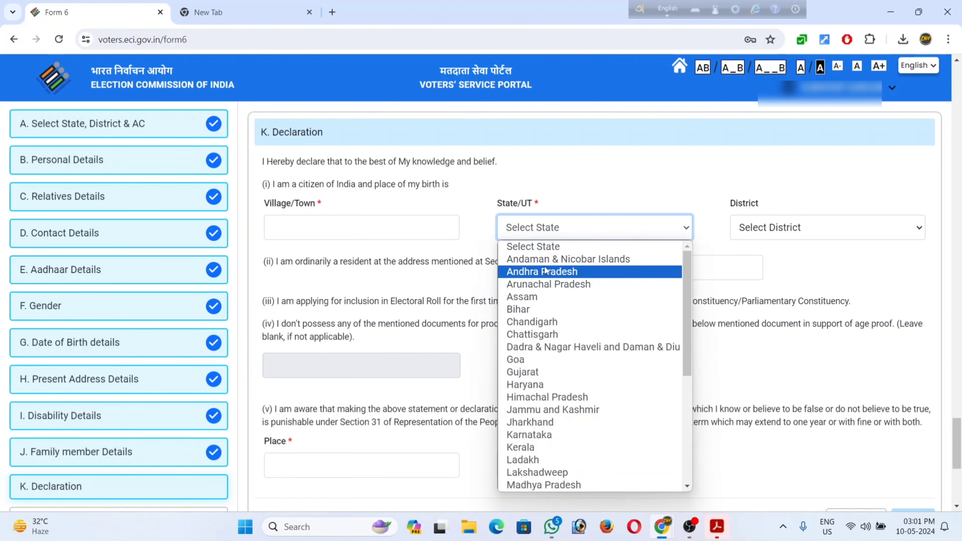
key(w)
key(Return)
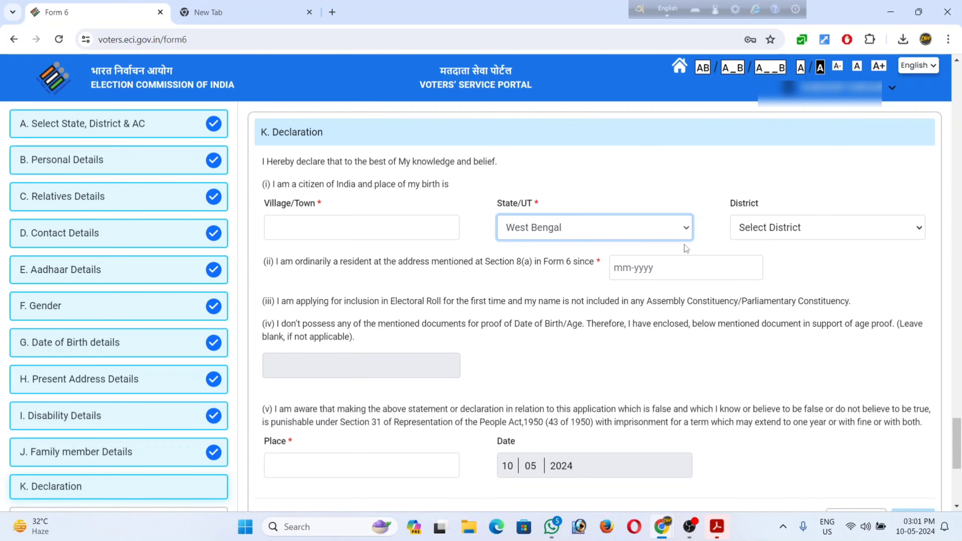
click(779, 233)
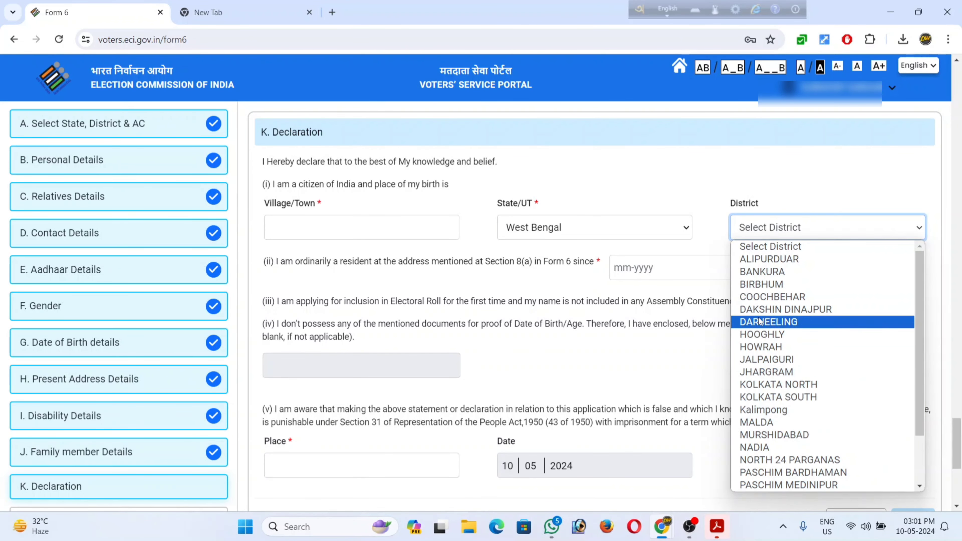
key(s)
key(Return)
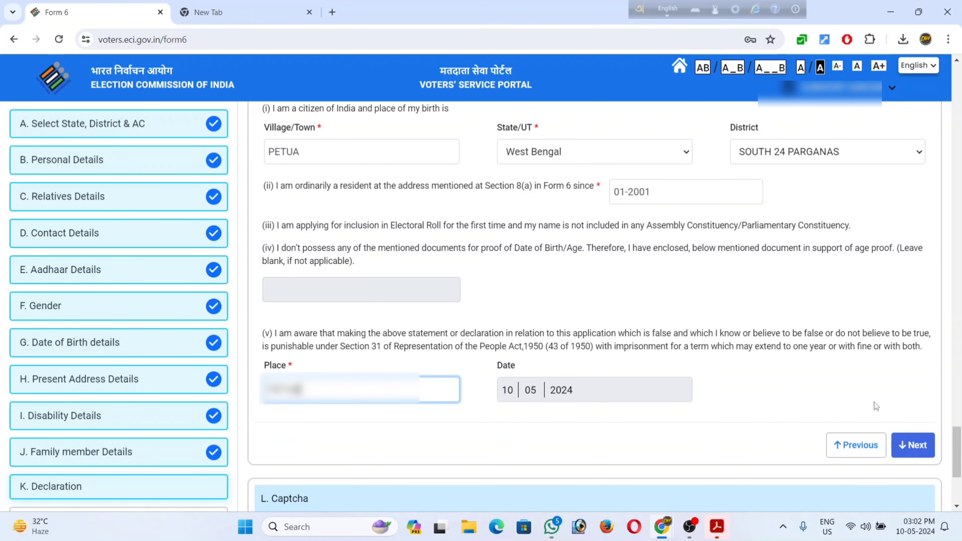
Enter the captcha, re-enter the refreshed captcha after expiry, and request the OTP.
click(903, 445)
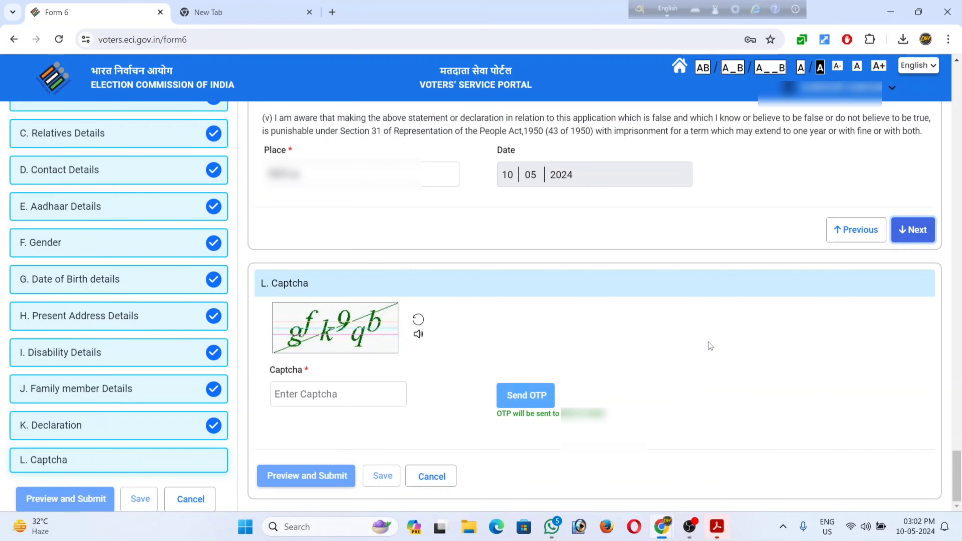
click(358, 391)
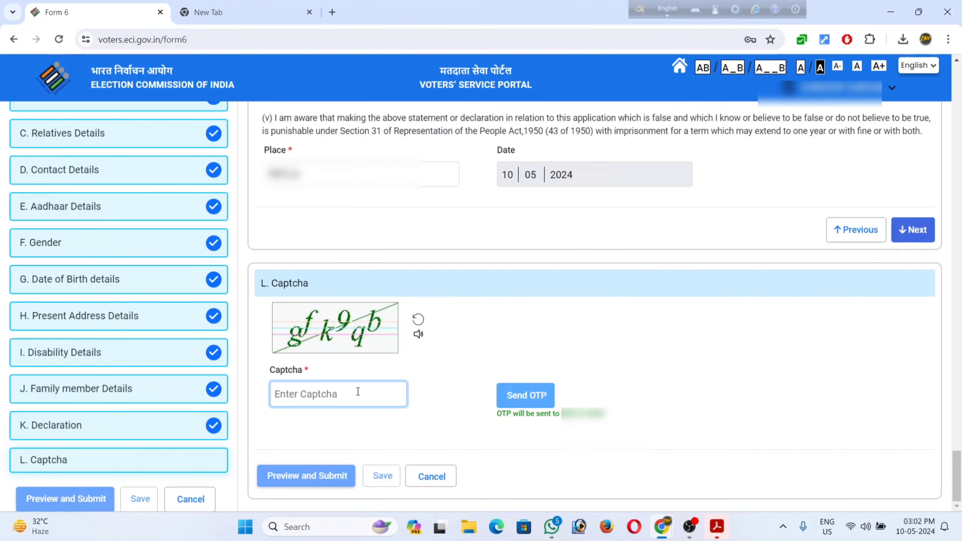
text(gf)
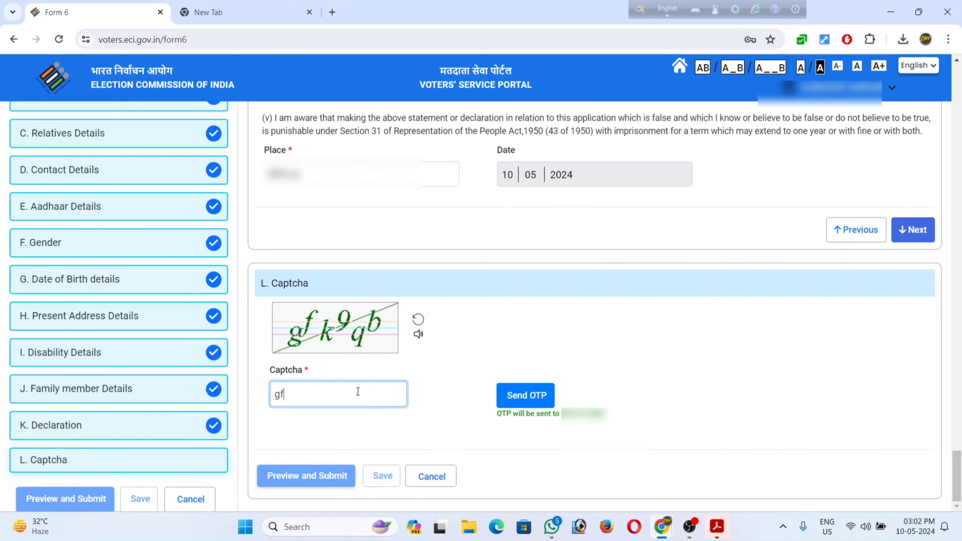
text(k9qb)
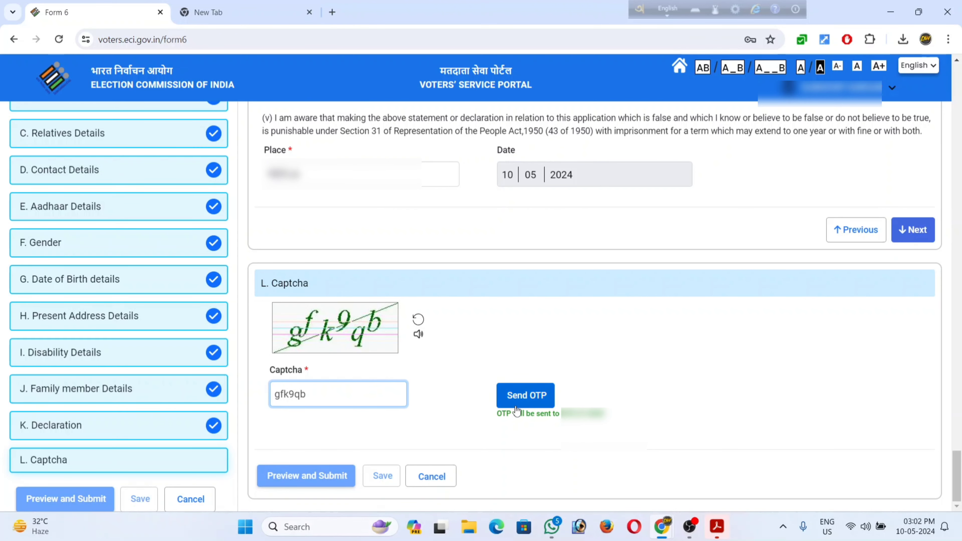
click(526, 404)
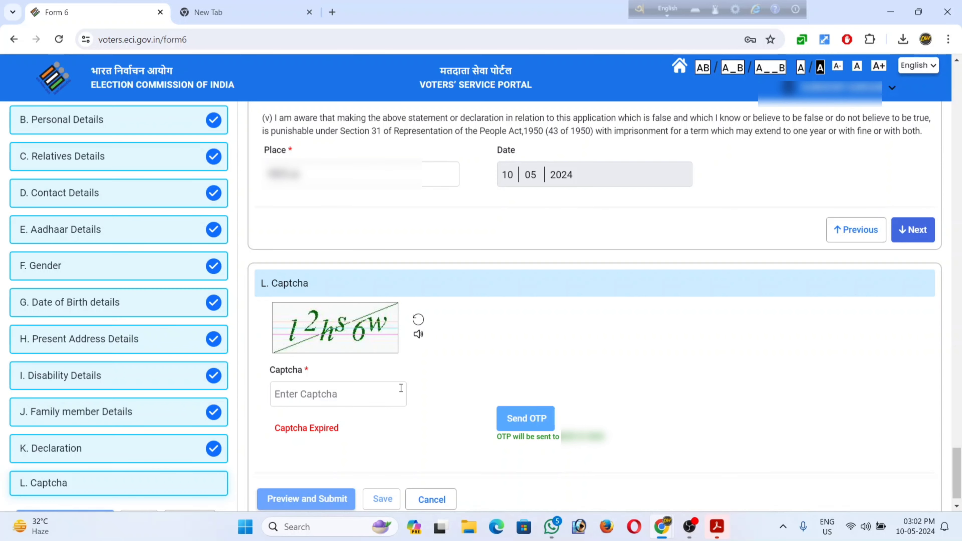
click(321, 401)
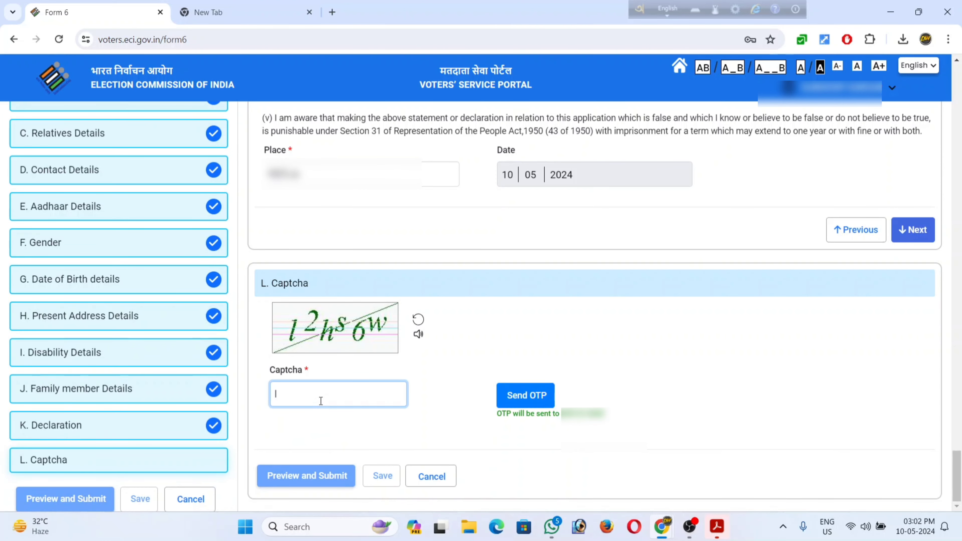
text(l2hs6w)
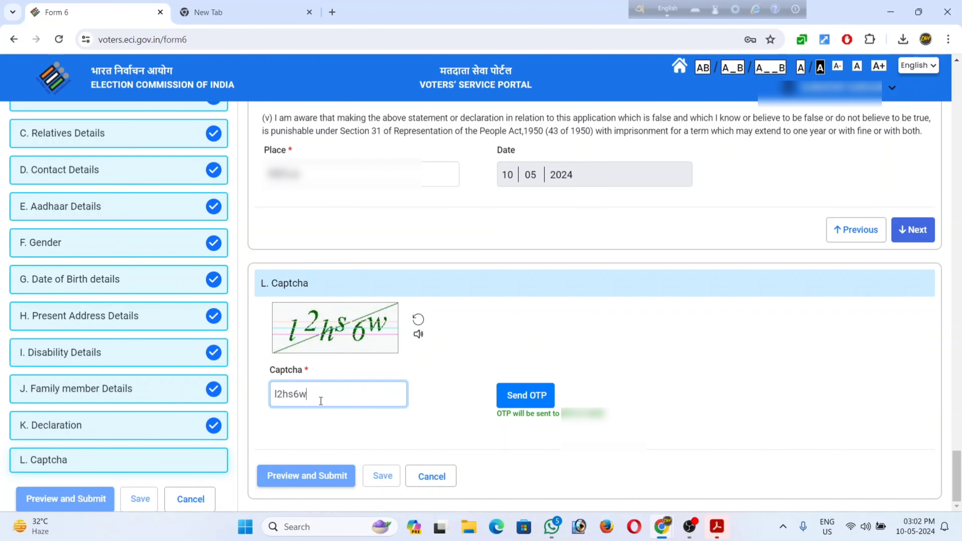
click(504, 396)
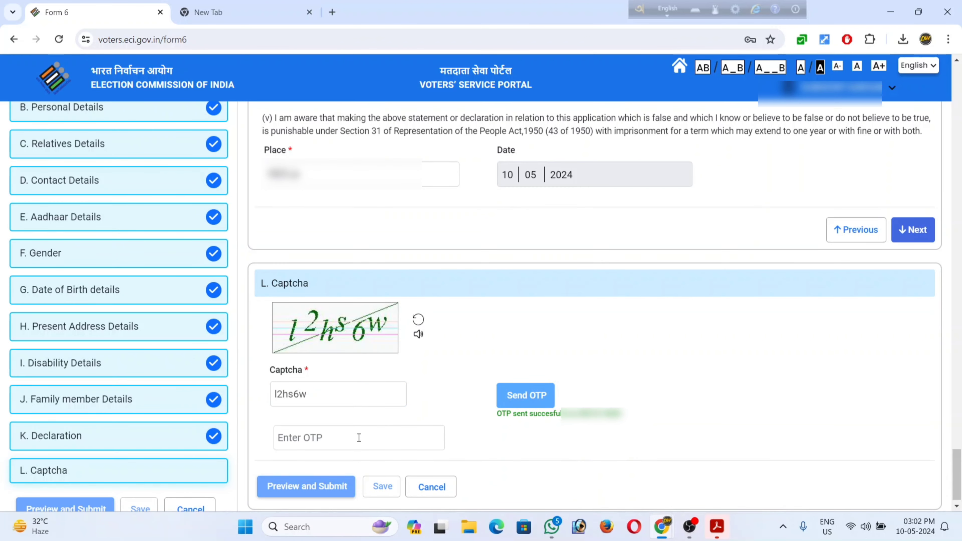
click(358, 437)
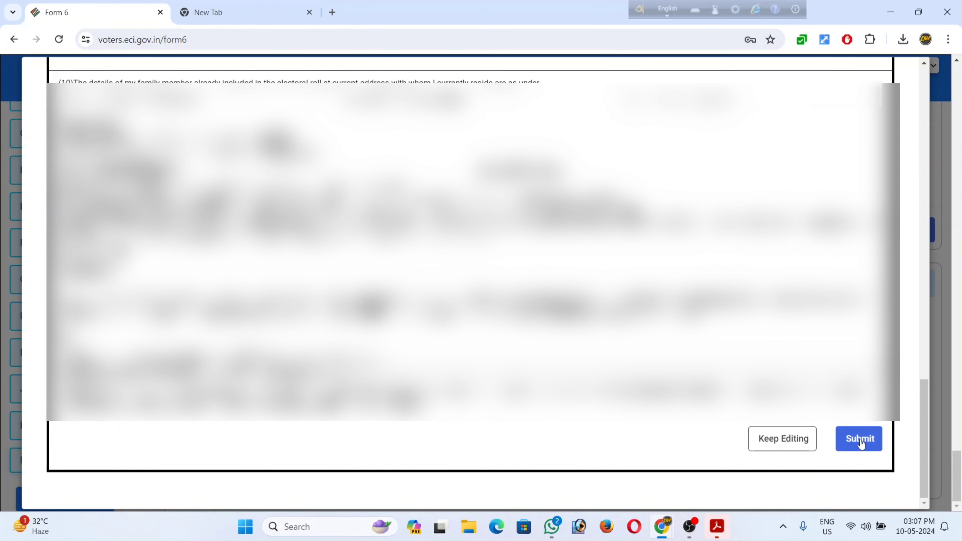
Submit the previewed Form 6 to bring up the are-you-sure confirmation.
click(860, 439)
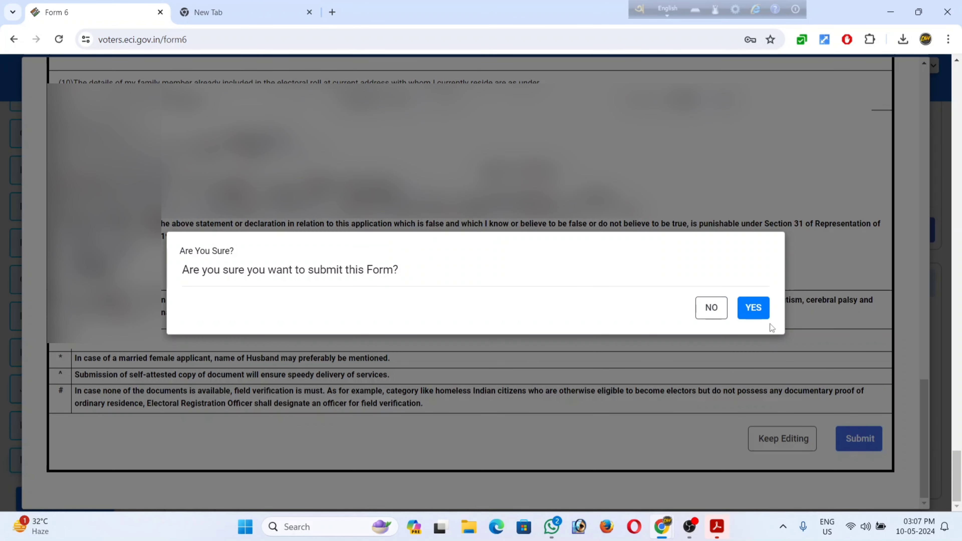